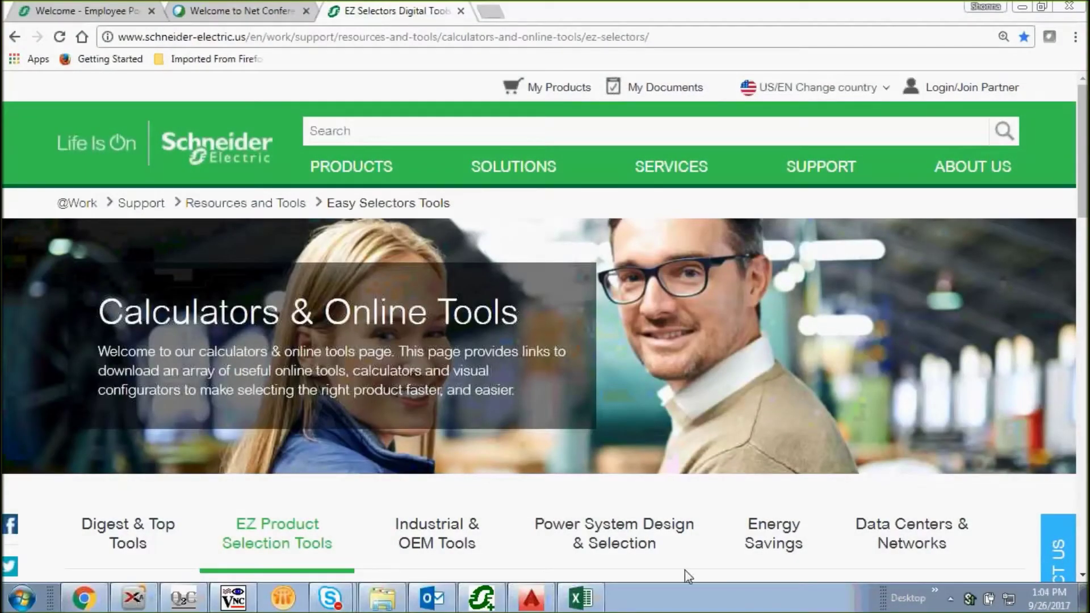
pyautogui.scroll(-5, 545, 340)
pyautogui.scroll(-5, 544, 341)
pyautogui.scroll(-4, 545, 340)
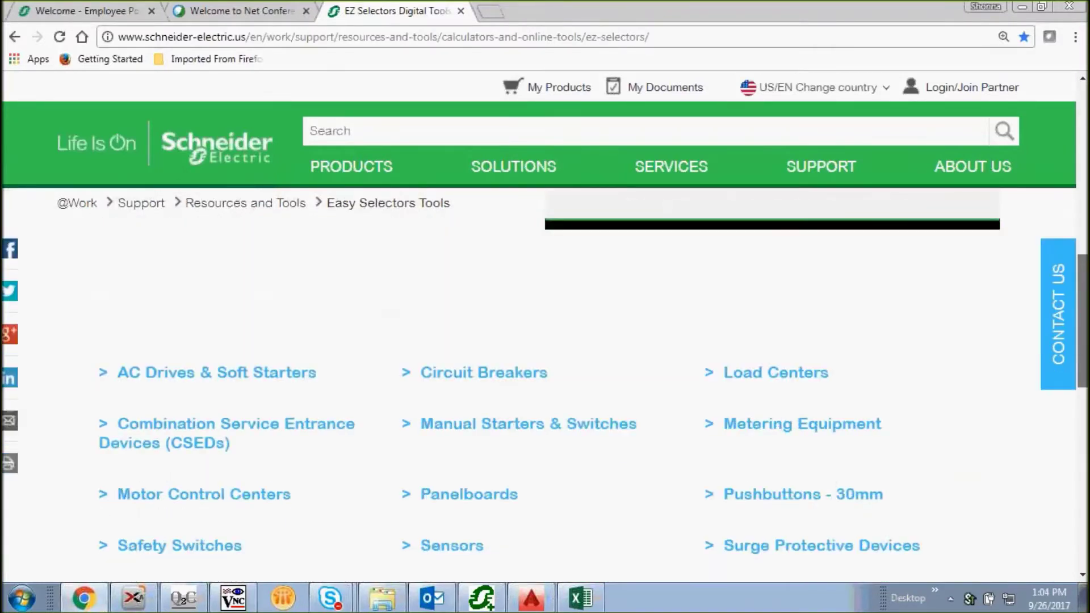
pyautogui.scroll(-2, 545, 340)
pyautogui.scroll(-1, 545, 341)
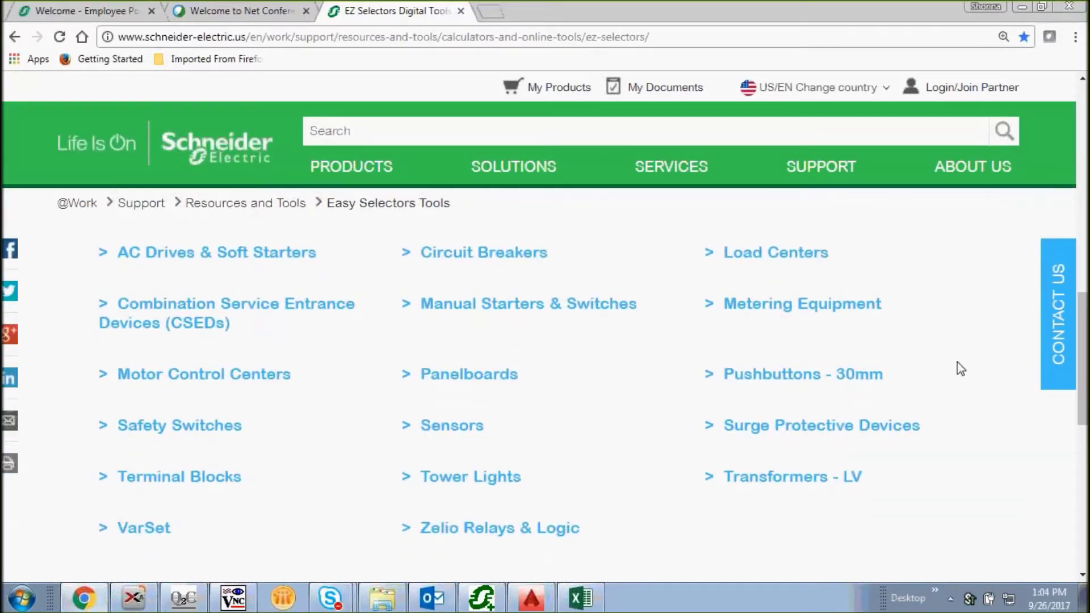
# Open the Panelboards EZ Selector from the product categories grid.
pyautogui.click(494, 376)
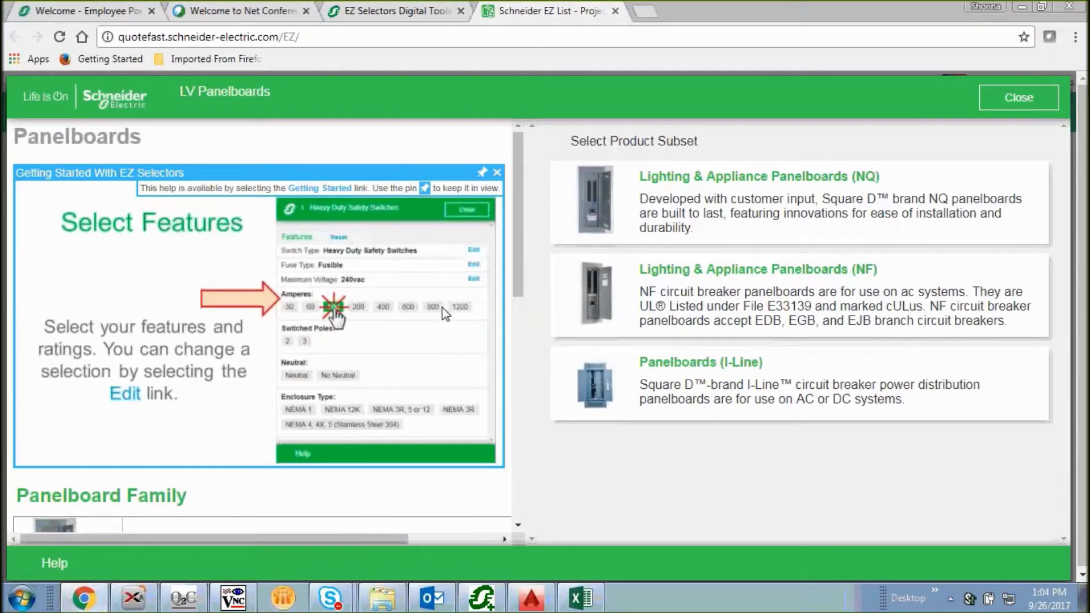
pyautogui.moveTo(523, 224); pyautogui.dragTo(524, 367)
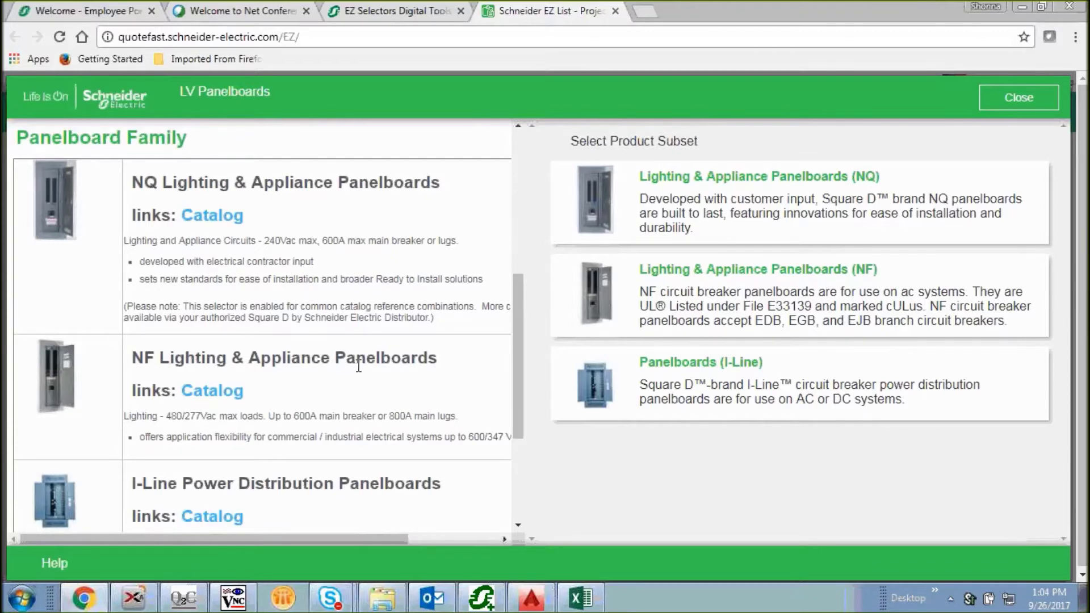
pyautogui.scroll(-3, 358, 367)
pyautogui.scroll(-2, 358, 366)
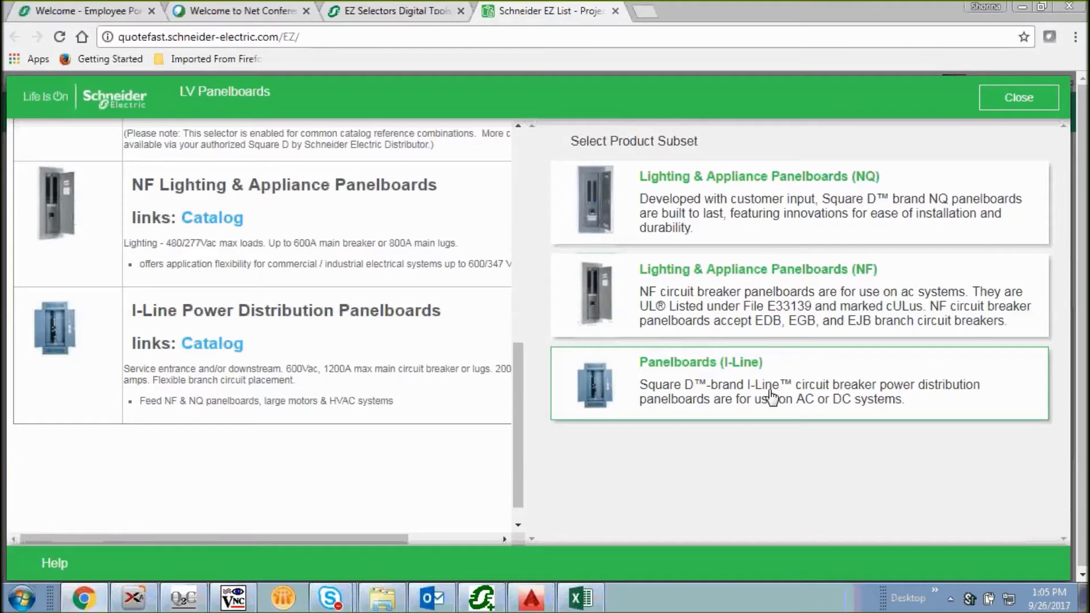
# Choose the Lighting & Appliance Panelboards (NQ) family card.
pyautogui.click(796, 176)
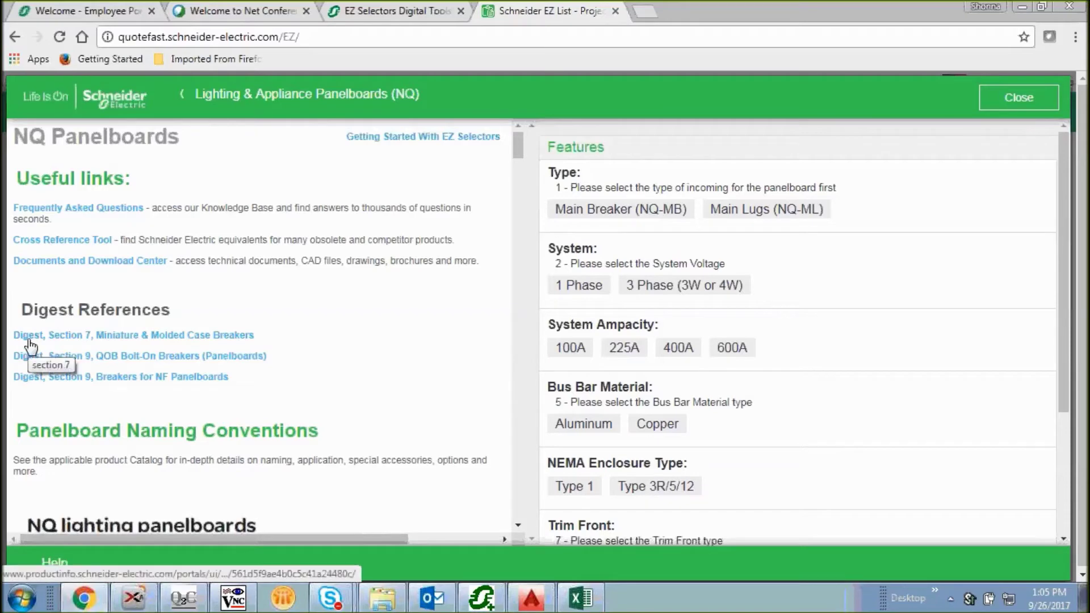
pyautogui.moveTo(522, 162); pyautogui.dragTo(522, 172)
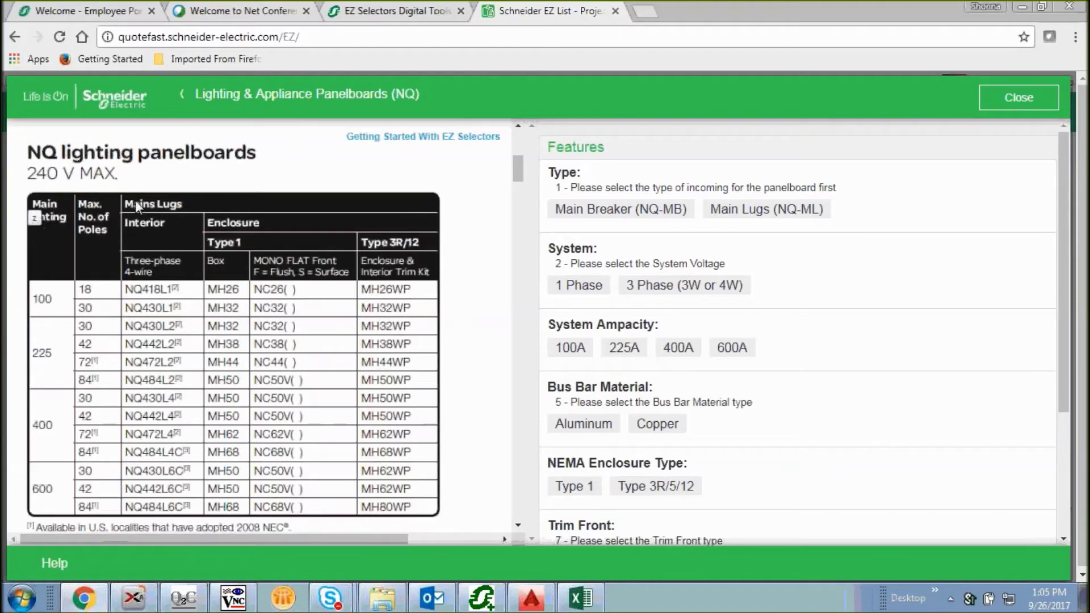
pyautogui.moveTo(518, 171); pyautogui.dragTo(522, 206)
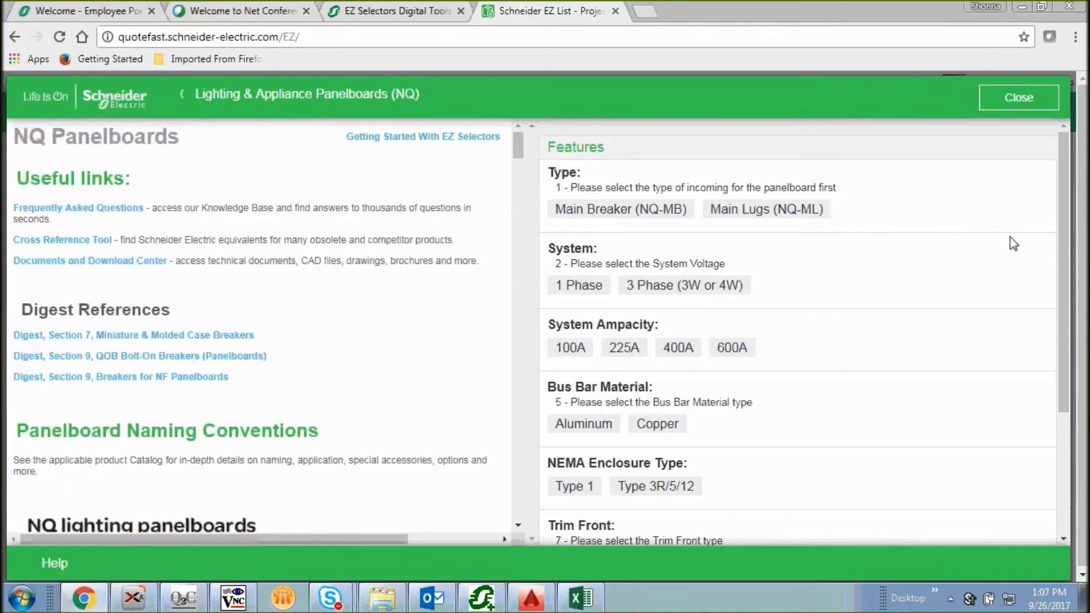
# Set the NQ panelboard Type to Main Breaker (NQ-MB).
pyautogui.click(620, 208)
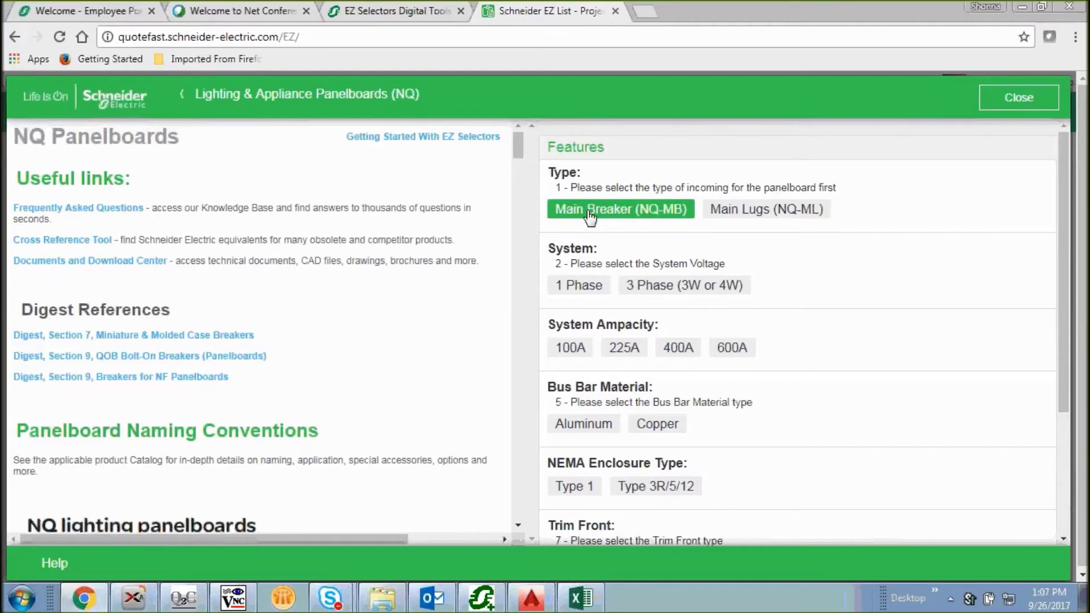
# Choose 3 Phase, 225A, Copper bus, Type 3R/5/12 enclosure and 54 poles.
pyautogui.click(690, 235)
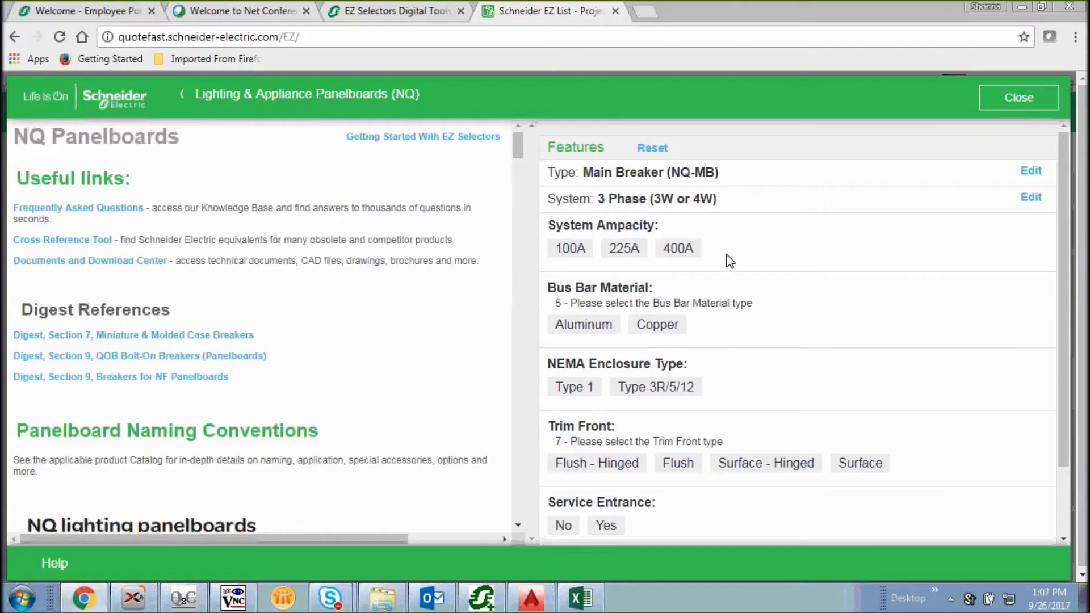
pyautogui.click(623, 248)
pyautogui.click(658, 288)
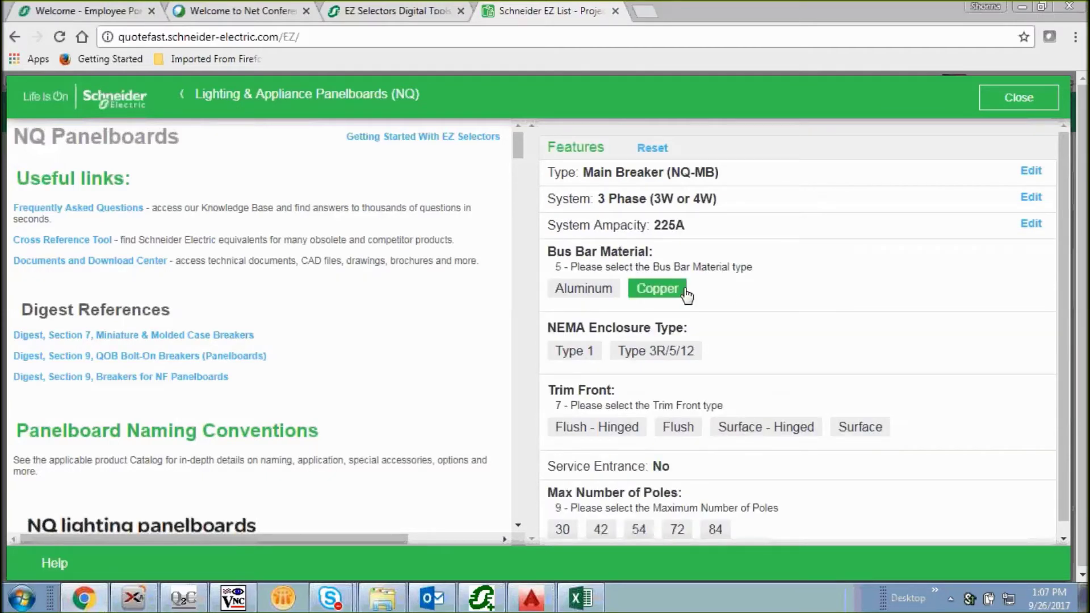
pyautogui.click(656, 301)
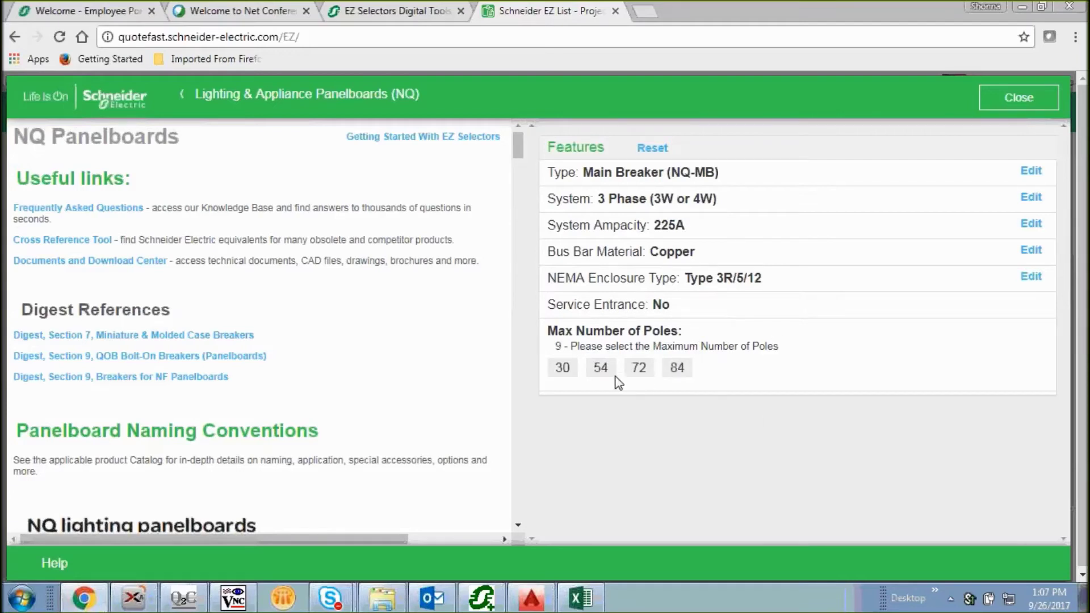
pyautogui.click(600, 366)
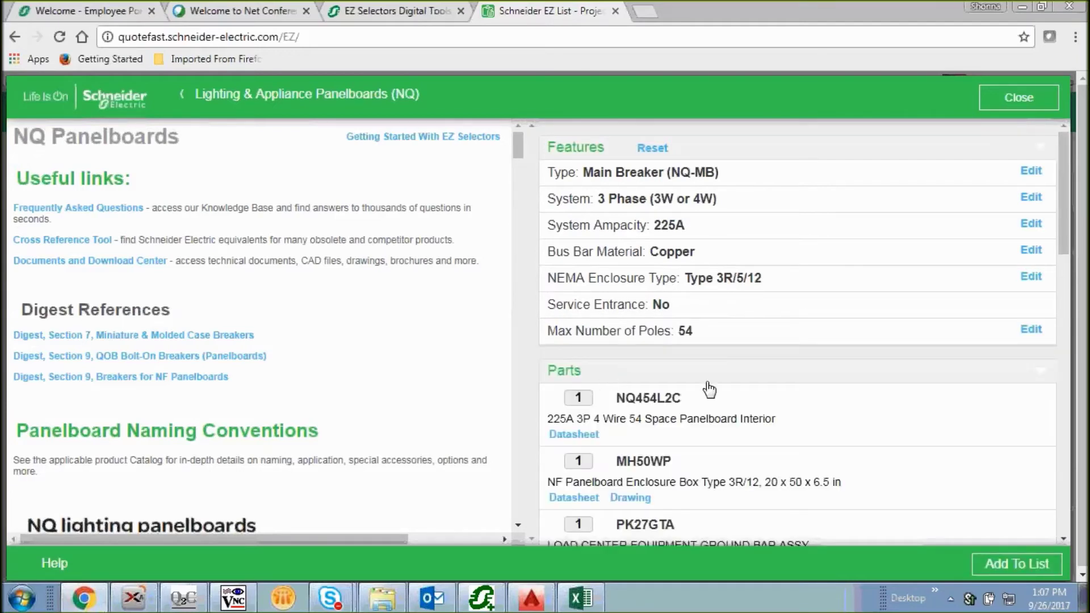
pyautogui.moveTo(1066, 224); pyautogui.dragTo(1066, 282)
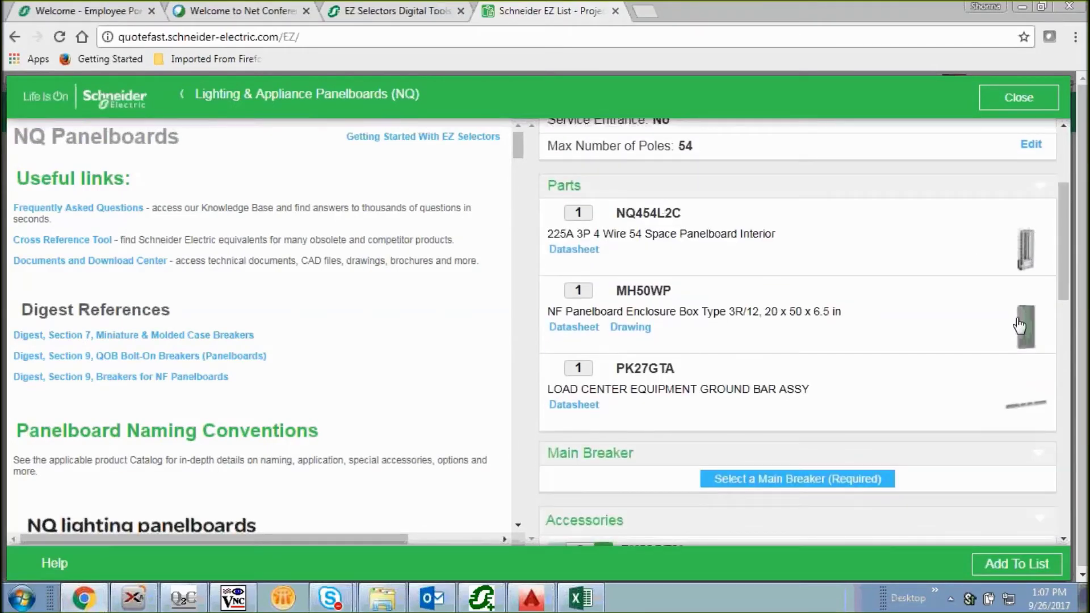
pyautogui.moveTo(1064, 247); pyautogui.dragTo(1067, 357)
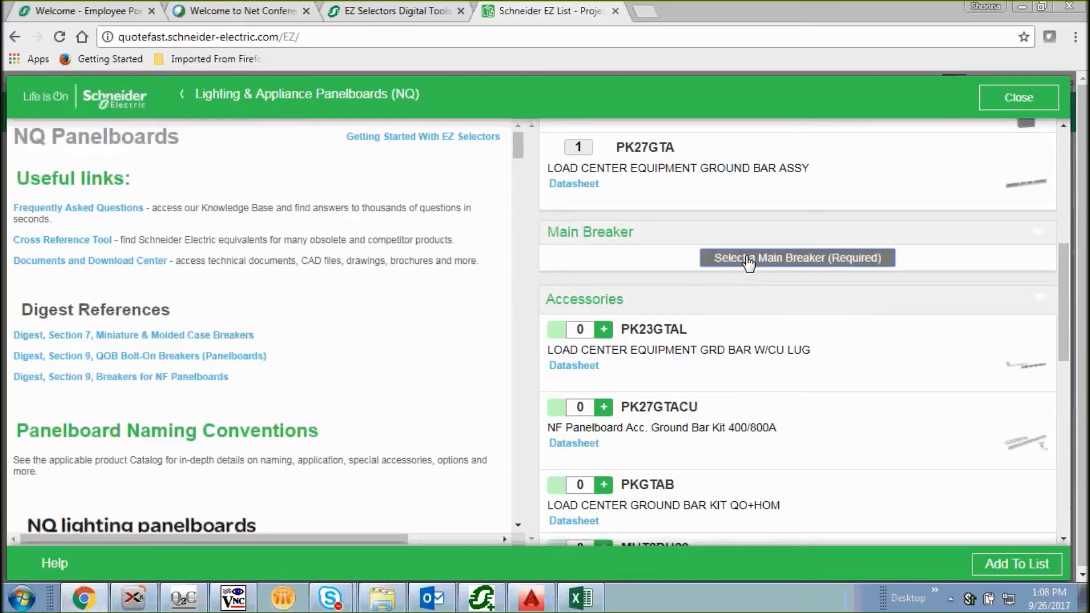
pyautogui.click(774, 257)
# Pick 65kA series rated, 200A, J-Frame and add breaker JGL36200.
pyautogui.click(715, 195)
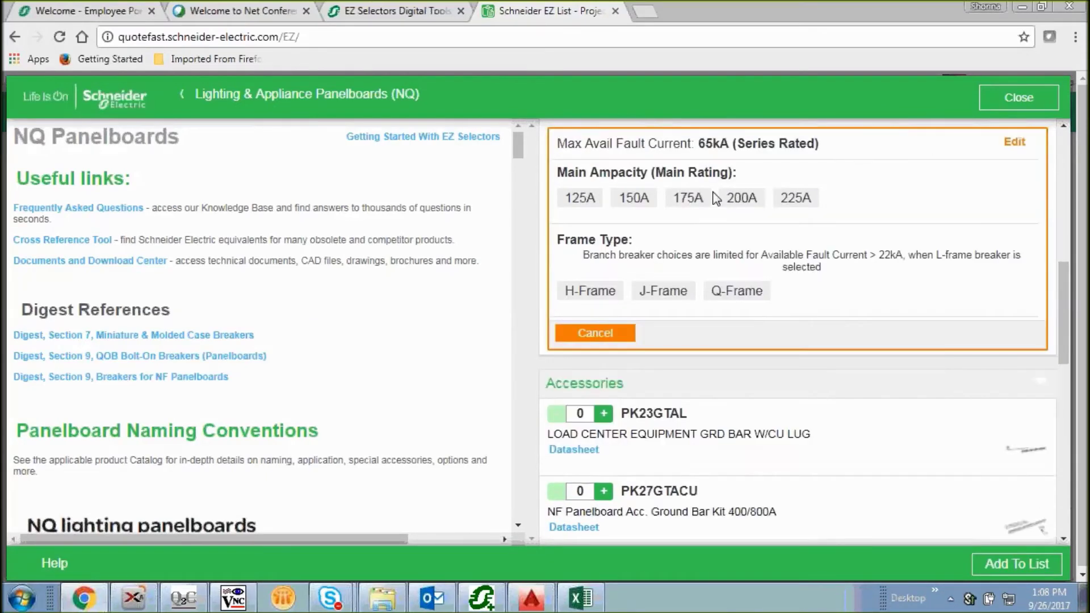
pyautogui.click(740, 197)
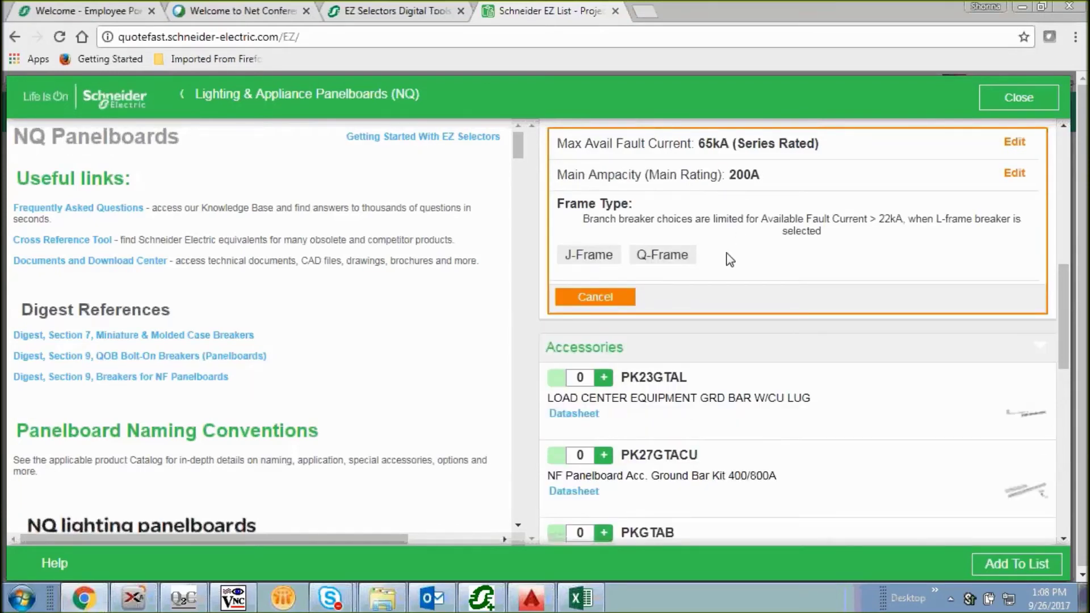
pyautogui.click(594, 258)
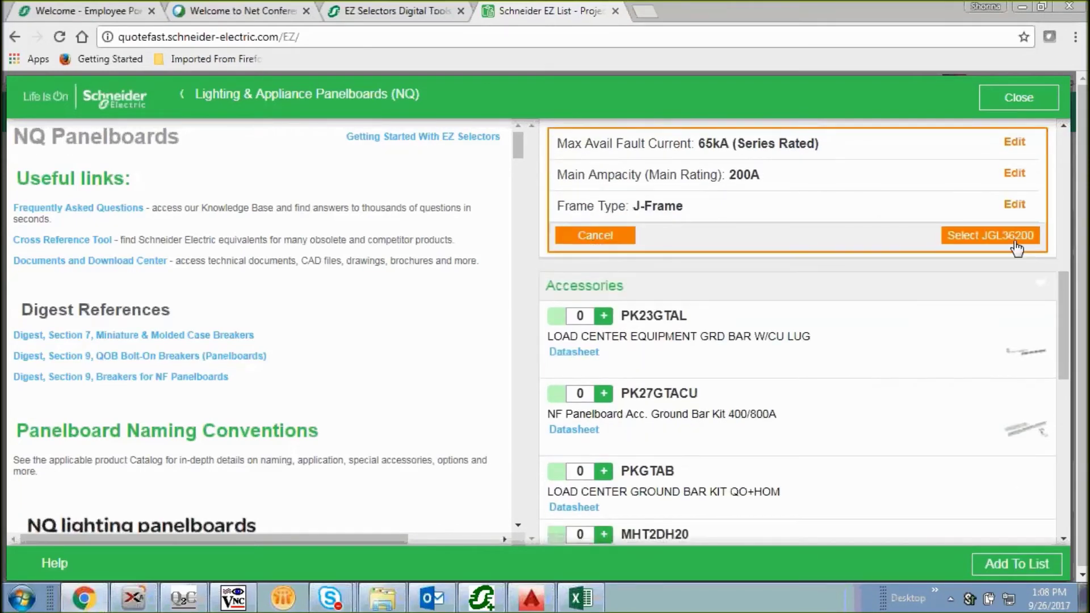
pyautogui.click(1013, 240)
pyautogui.moveTo(1064, 375)
pyautogui.mouseDown()
pyautogui.moveTo(1074, 396)
pyautogui.moveTo(1048, 149)
pyautogui.mouseUp()
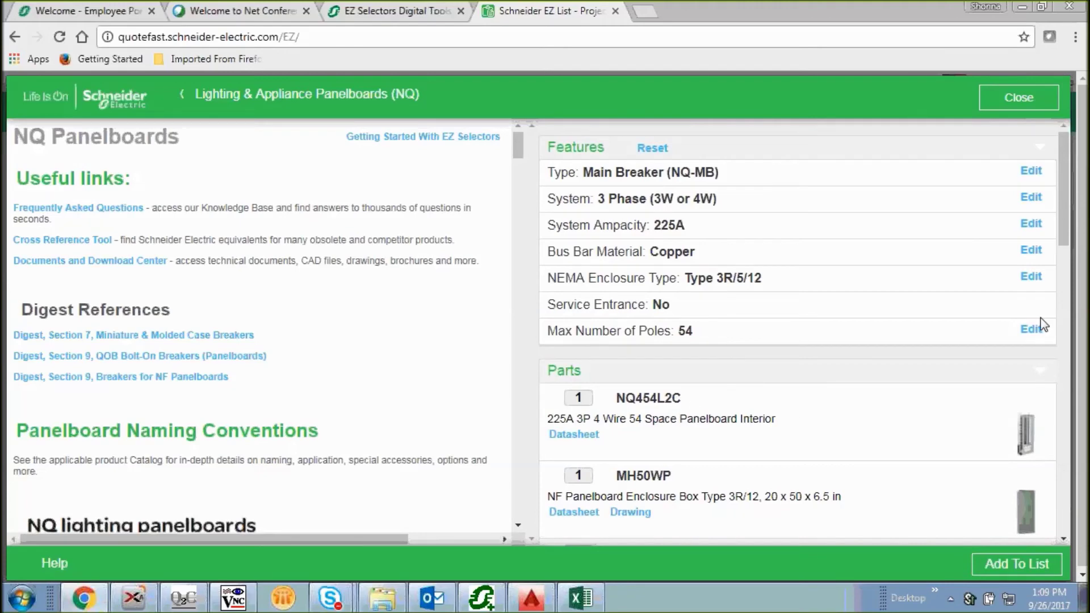
pyautogui.moveTo(1071, 229); pyautogui.dragTo(1063, 290)
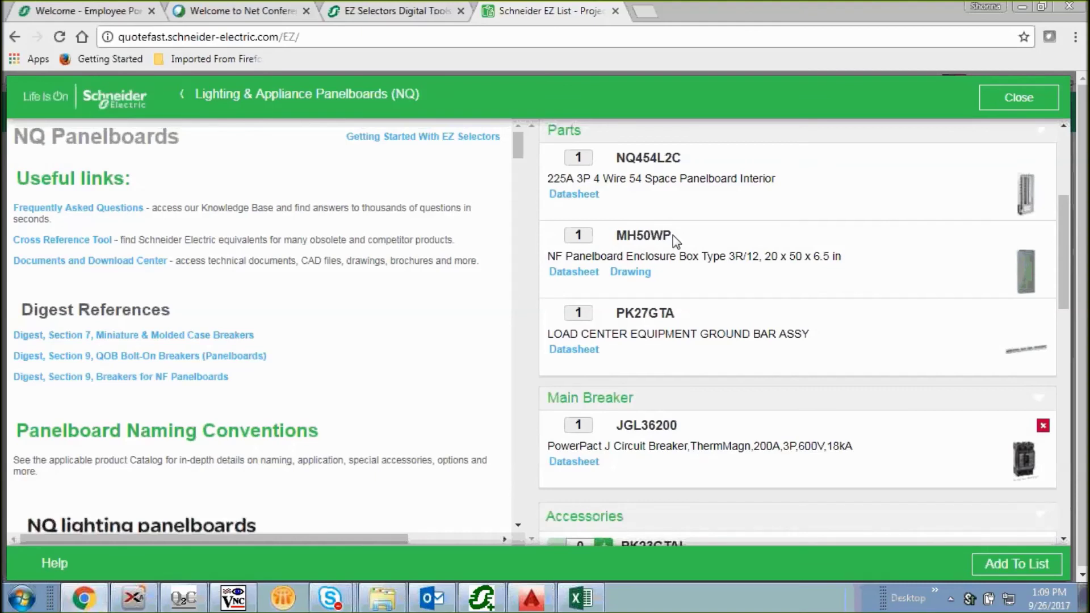
pyautogui.scroll(3, 677, 242)
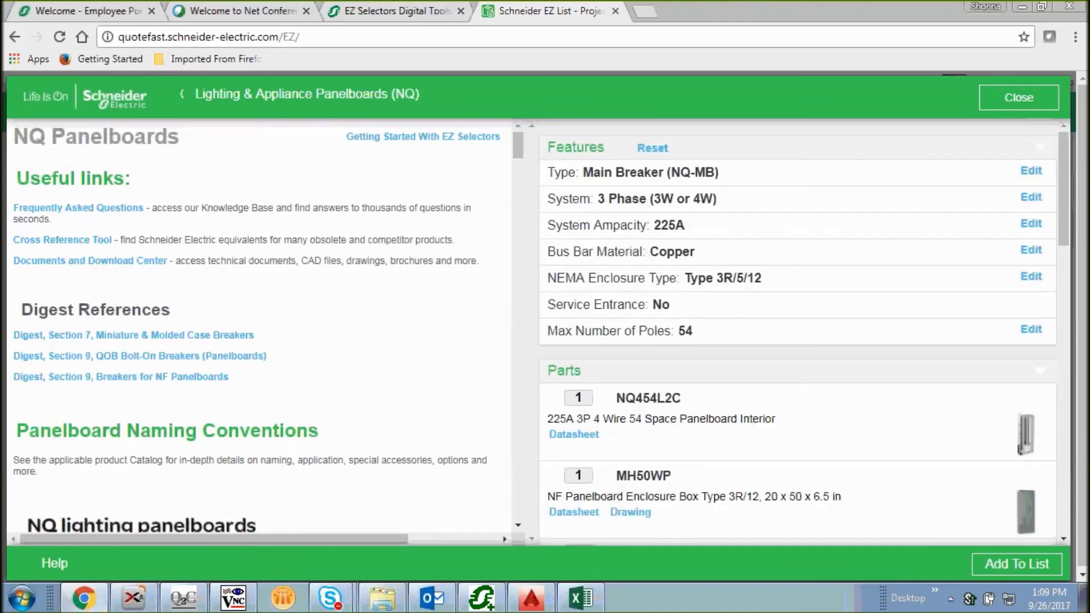